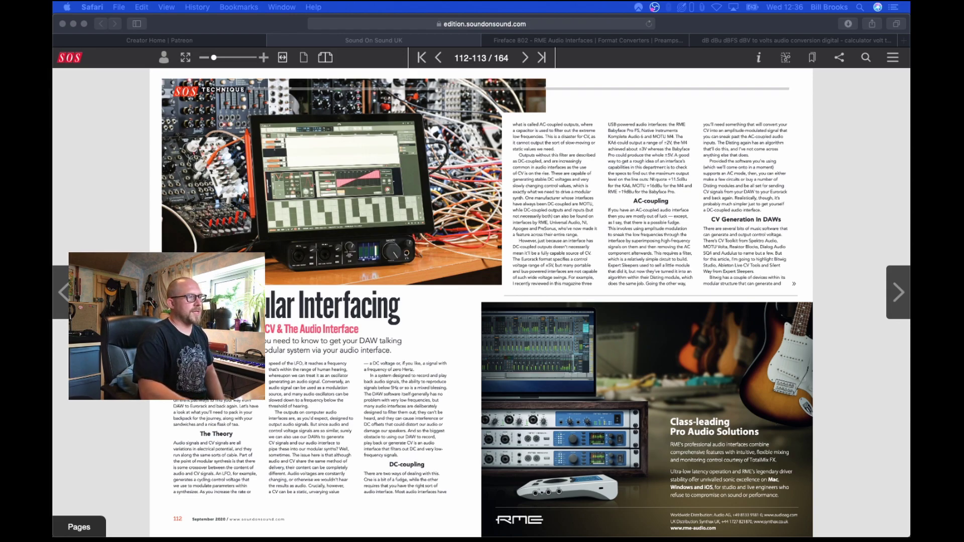
Page through the magazine spreads, then highlight the Fireface 802's +16.8 dBu high output level.
{"action": "left_click", "coordinate": [296, 234]}
{"action": "key", "text": "Right"}
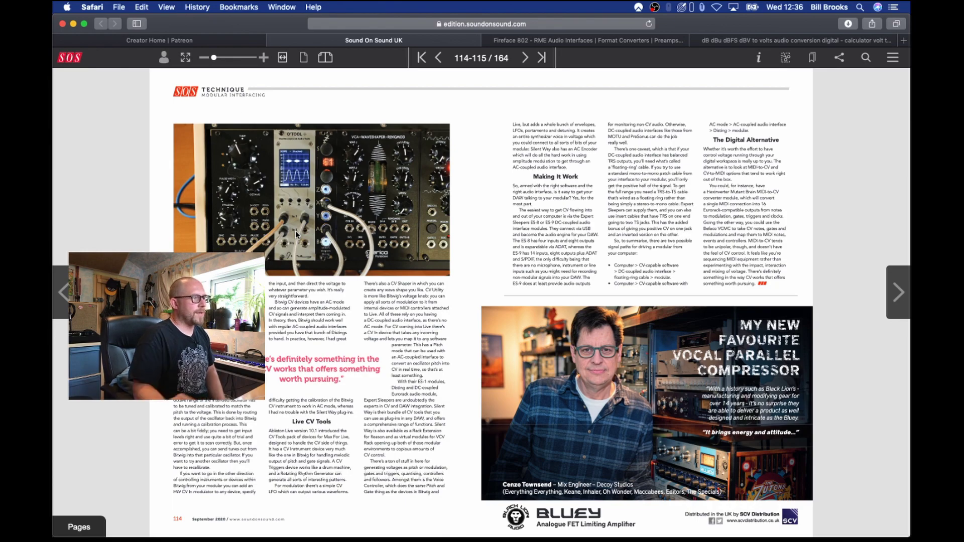
{"action": "key", "text": "Left"}
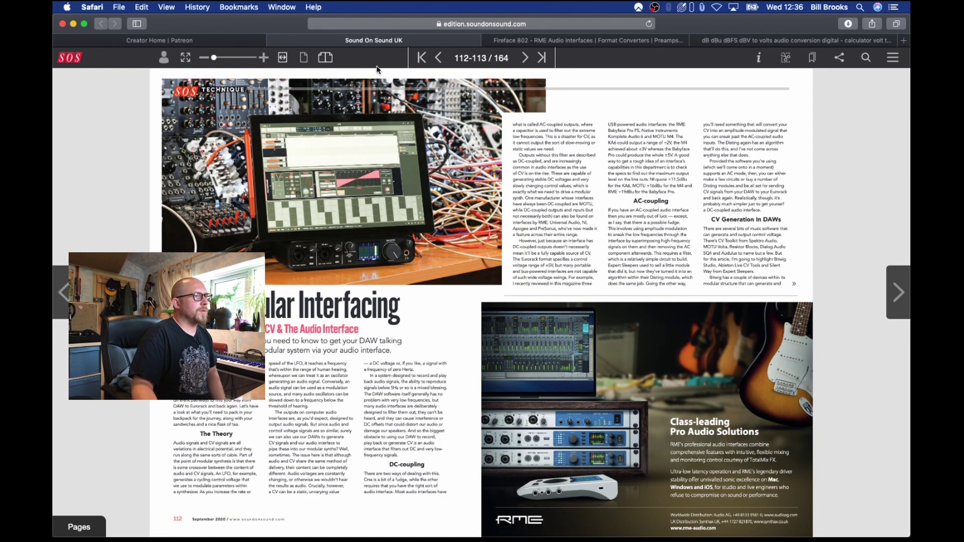
{"action": "left_click", "coordinate": [584, 40]}
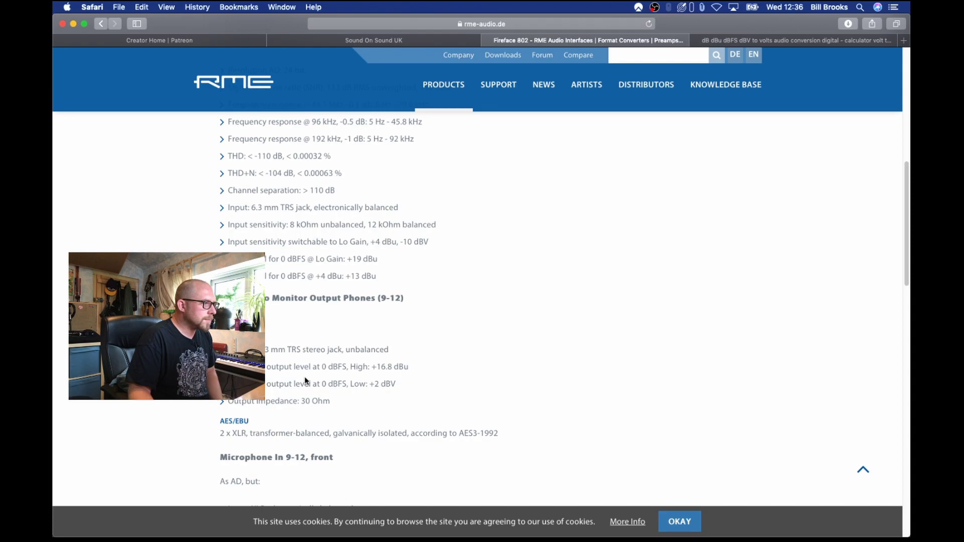
{"action": "left_click_drag", "start_coordinate": [371, 367], "coordinate": [412, 371]}
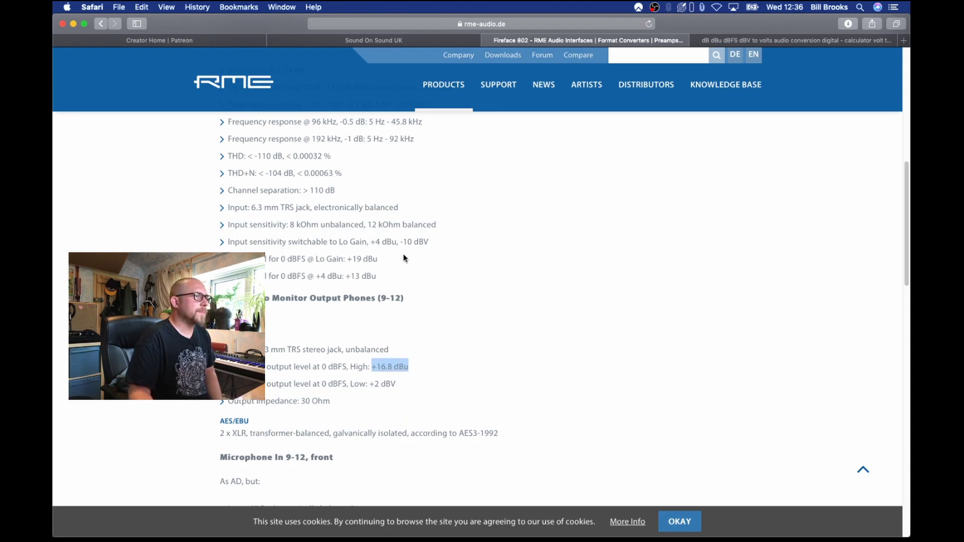
Convert 16.8 dBu in the sengpielaudio calculator and select the resulting 5.36 V RMS voltage.
{"action": "left_click", "coordinate": [739, 44]}
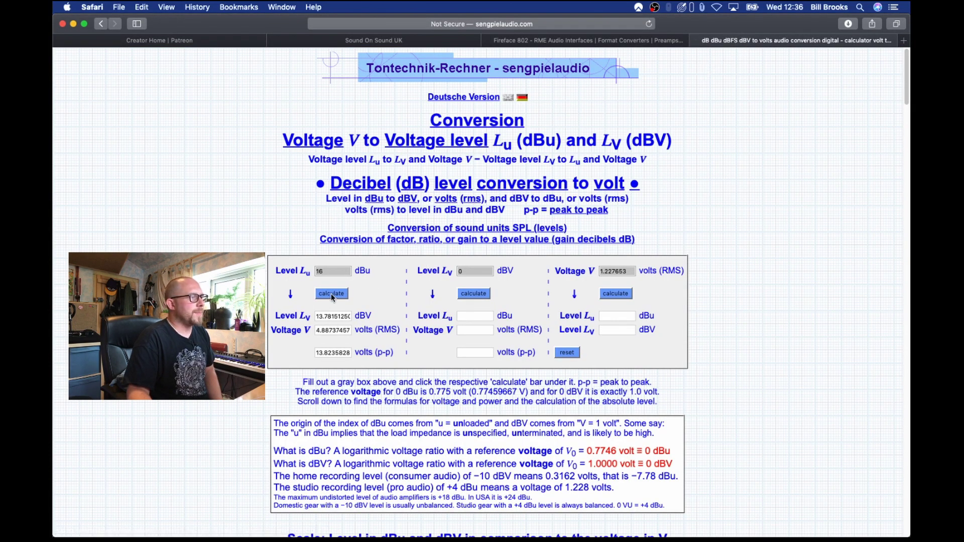
{"action": "left_click", "coordinate": [328, 272]}
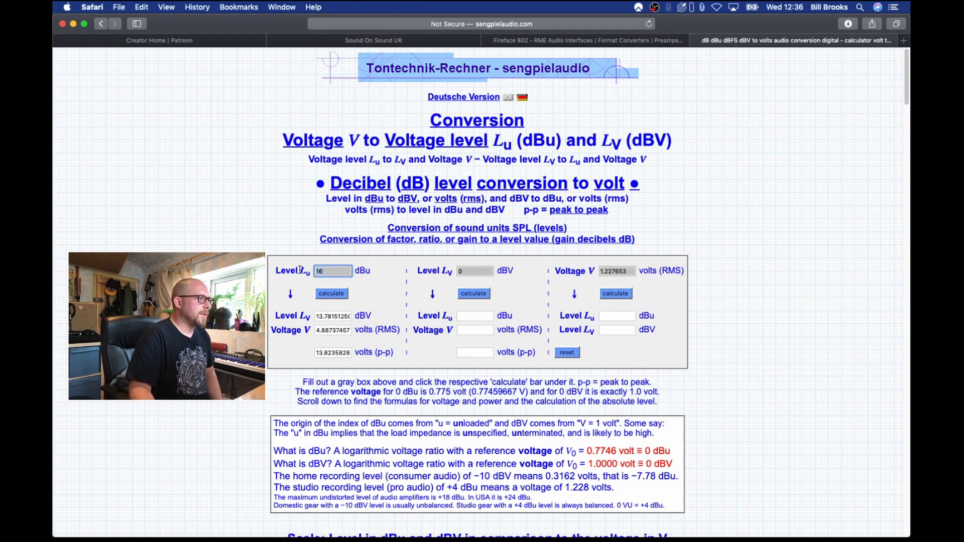
{"action": "type", "text": ".8"}
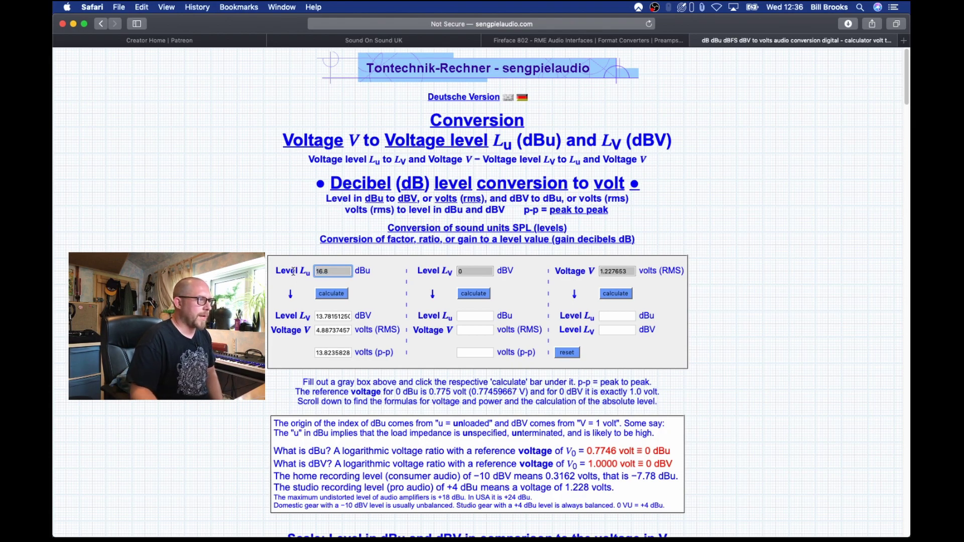
{"action": "left_click", "coordinate": [322, 294]}
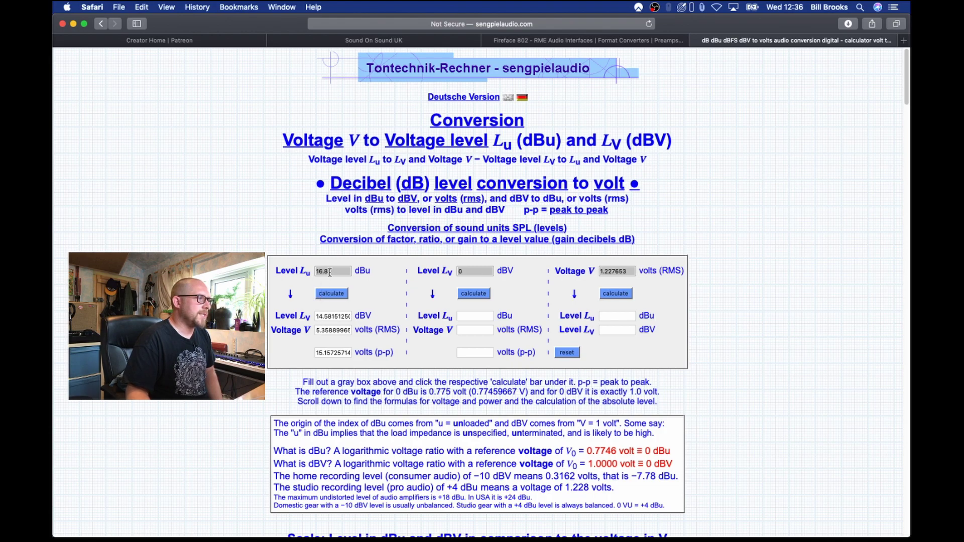
{"action": "left_click", "coordinate": [317, 330]}
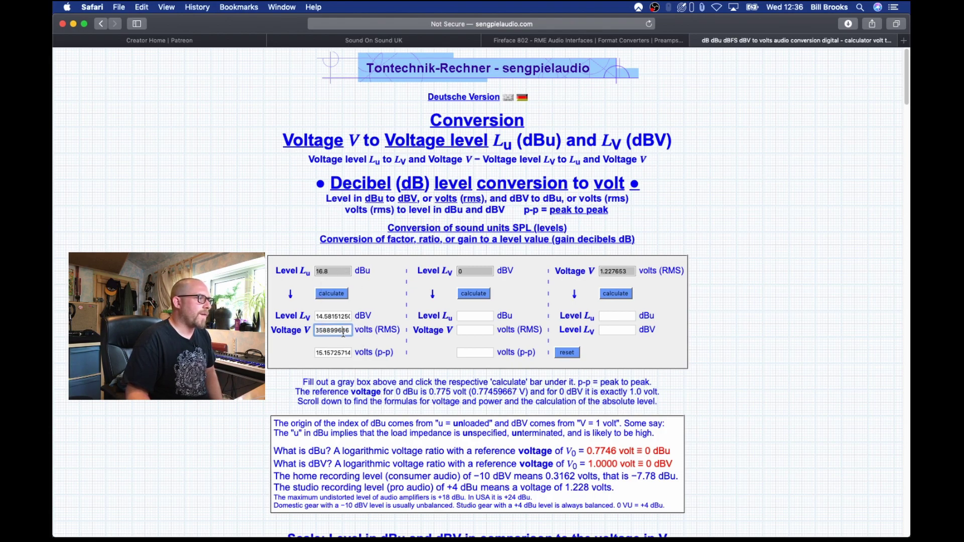
{"action": "left_click", "coordinate": [347, 331]}
{"action": "double_click", "coordinate": [347, 331]}
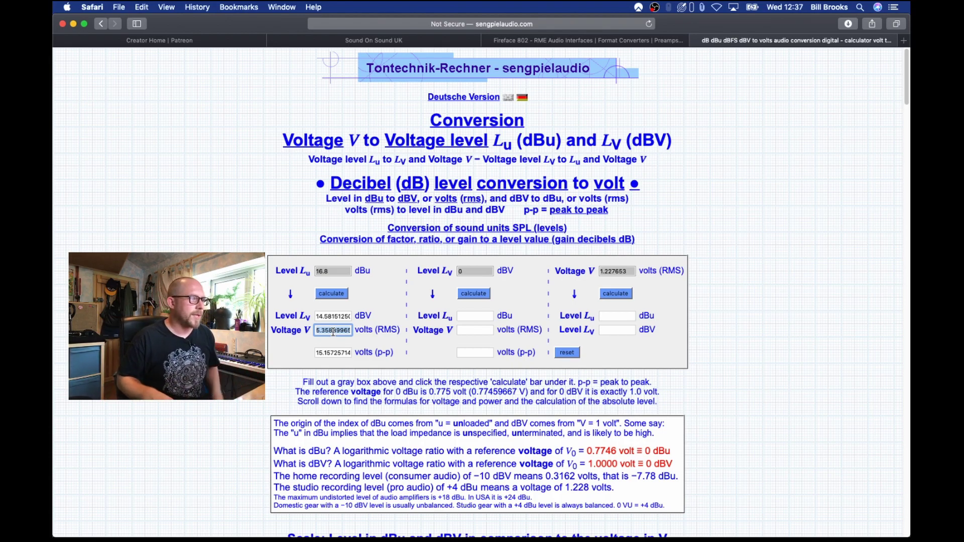
Go back to the Sound On Sound 'Modular Interfacing' spread on pages 112–113.
{"action": "left_click", "coordinate": [386, 44]}
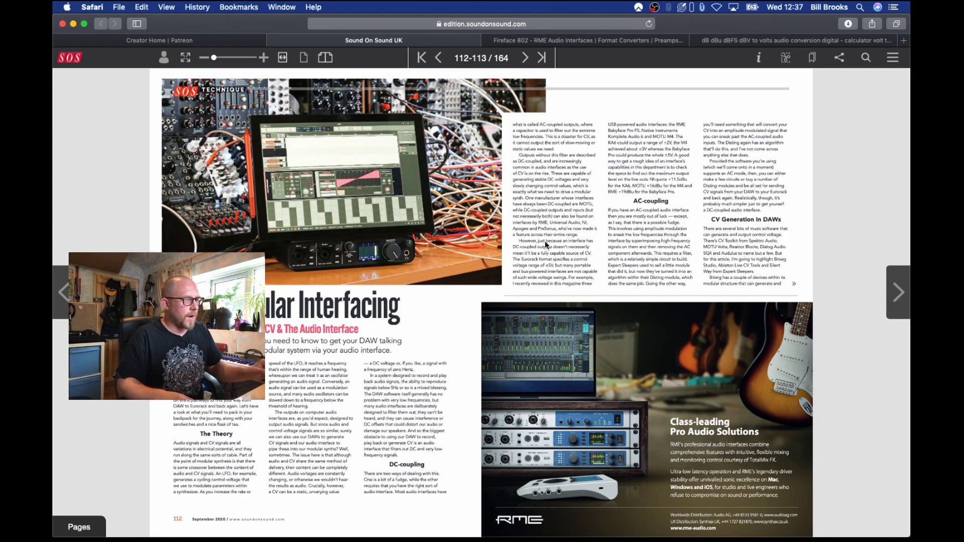
Switch to the Better Than Dope set, rewind to 1.1.1 and play from the start.
{"action": "key", "text": "super+Tab"}
{"action": "key", "text": "super+Tab"}
{"action": "key", "text": "super+Tab"}
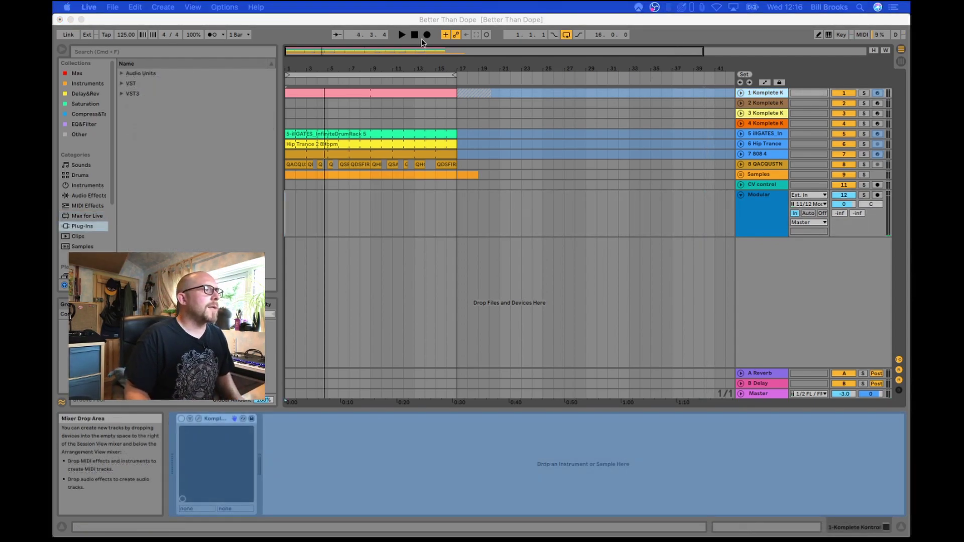
{"action": "left_click", "coordinate": [414, 36]}
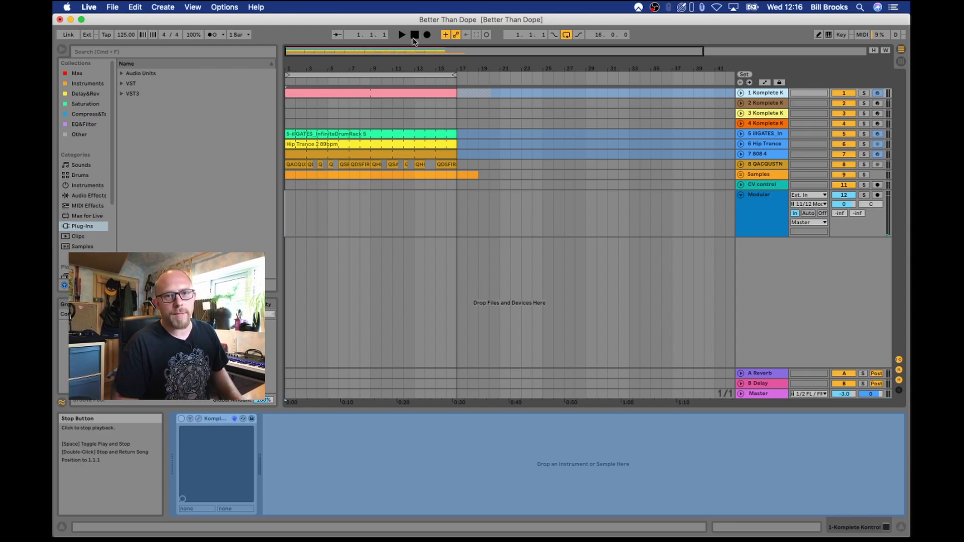
{"action": "key", "text": "space"}
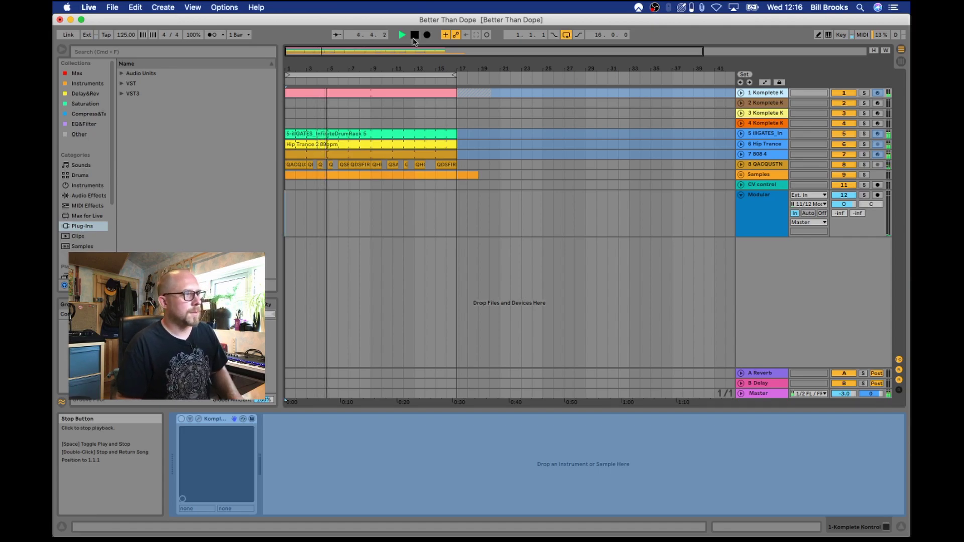
{"action": "left_click", "coordinate": [414, 39]}
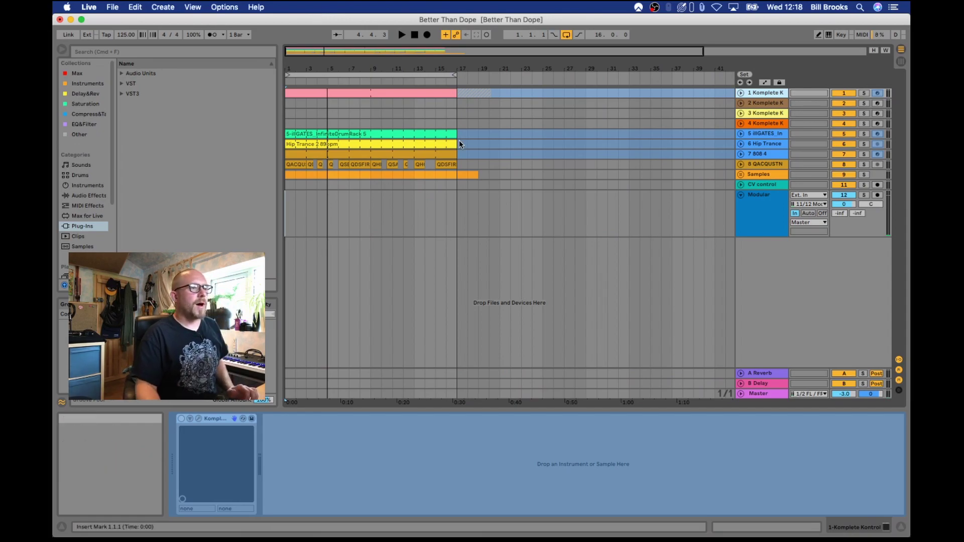
Show the CV control track's CV Shaper and select Shaper.amxd under Max for Live's Max Audio Effect.
{"action": "left_click", "coordinate": [765, 187]}
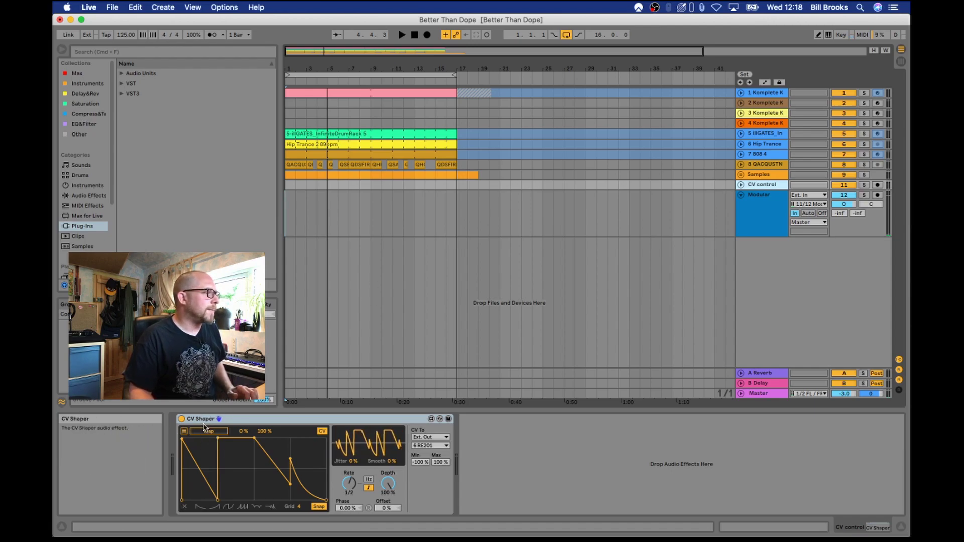
{"action": "left_click", "coordinate": [83, 76]}
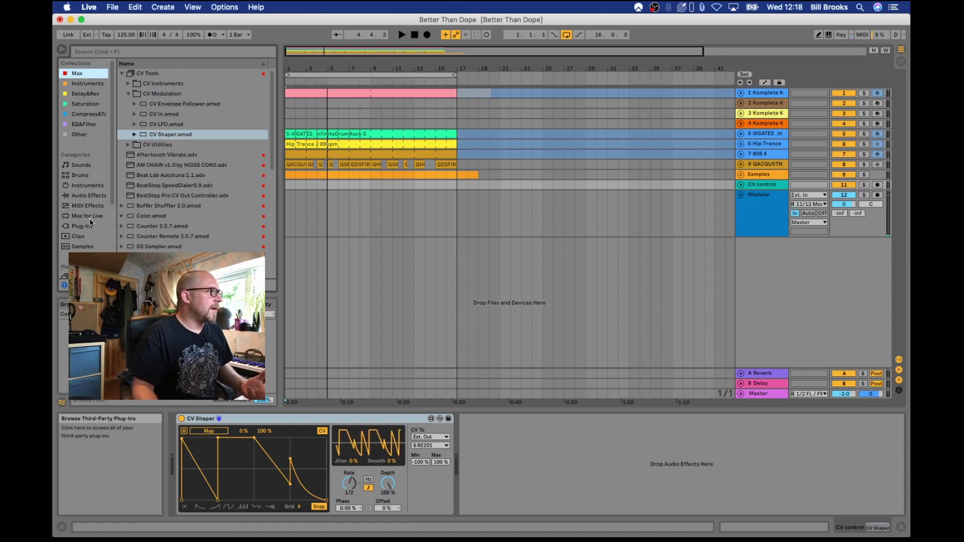
{"action": "left_click", "coordinate": [89, 217]}
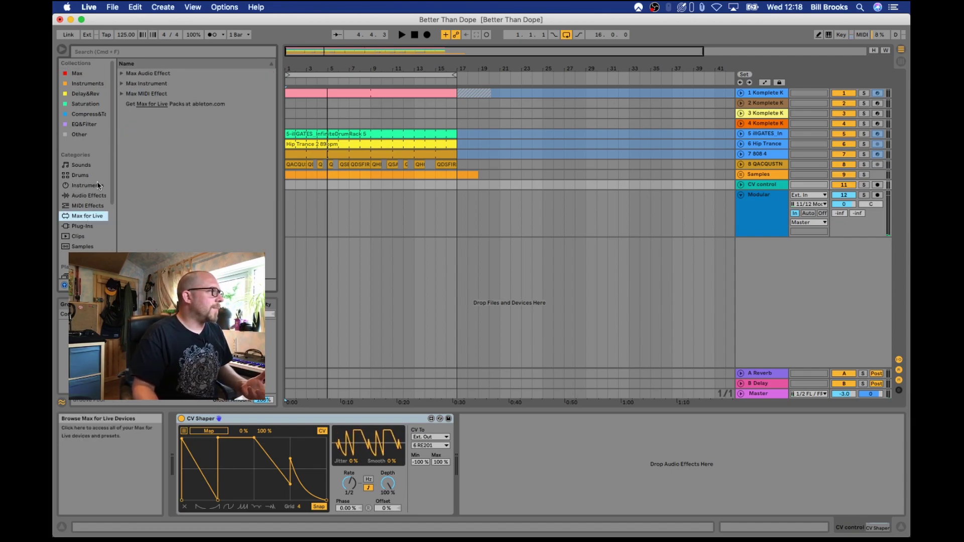
{"action": "left_click", "coordinate": [122, 74]}
{"action": "scroll", "coordinate": [153, 202], "scroll_direction": "down", "scroll_amount": 15}
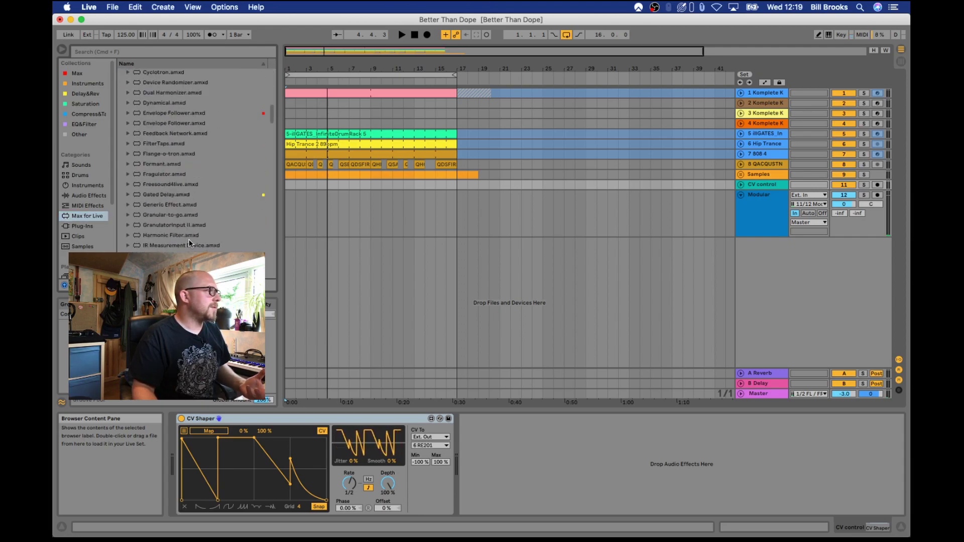
{"action": "scroll", "coordinate": [188, 241], "scroll_direction": "down", "scroll_amount": 15}
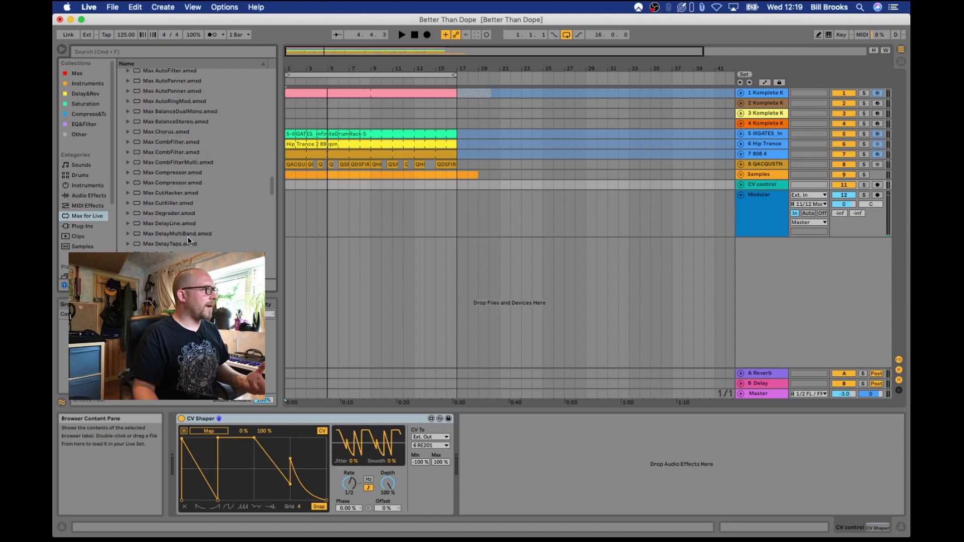
{"action": "scroll", "coordinate": [188, 240], "scroll_direction": "down", "scroll_amount": 6}
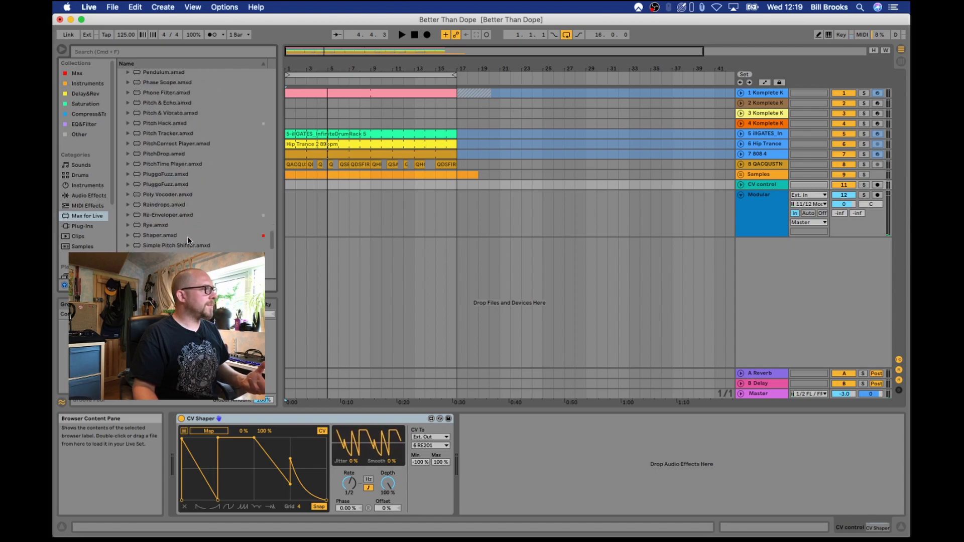
{"action": "left_click", "coordinate": [159, 216]}
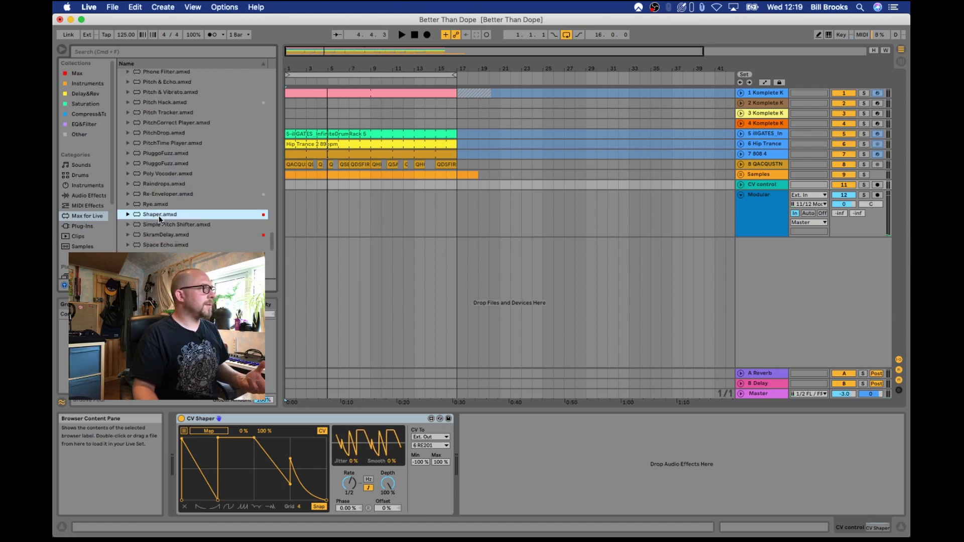
Insert Shaper after CV Shaper, map it to Depth, and draw a multi-point curve at 3/8 rate.
{"action": "left_click_drag", "start_coordinate": [153, 217], "coordinate": [547, 461]}
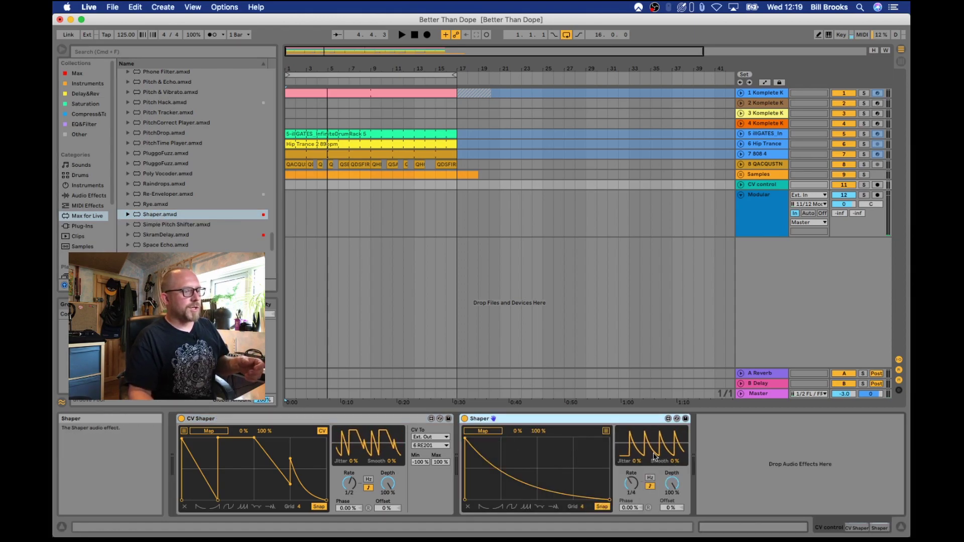
{"action": "left_click", "coordinate": [482, 431]}
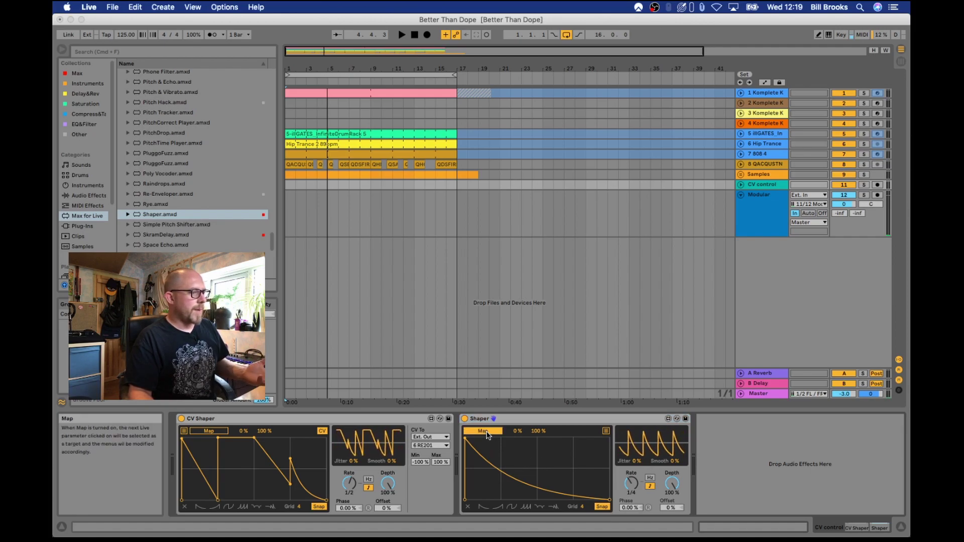
{"action": "left_click", "coordinate": [390, 485]}
{"action": "left_click_drag", "start_coordinate": [497, 467], "coordinate": [543, 448]}
{"action": "left_click", "coordinate": [625, 487]}
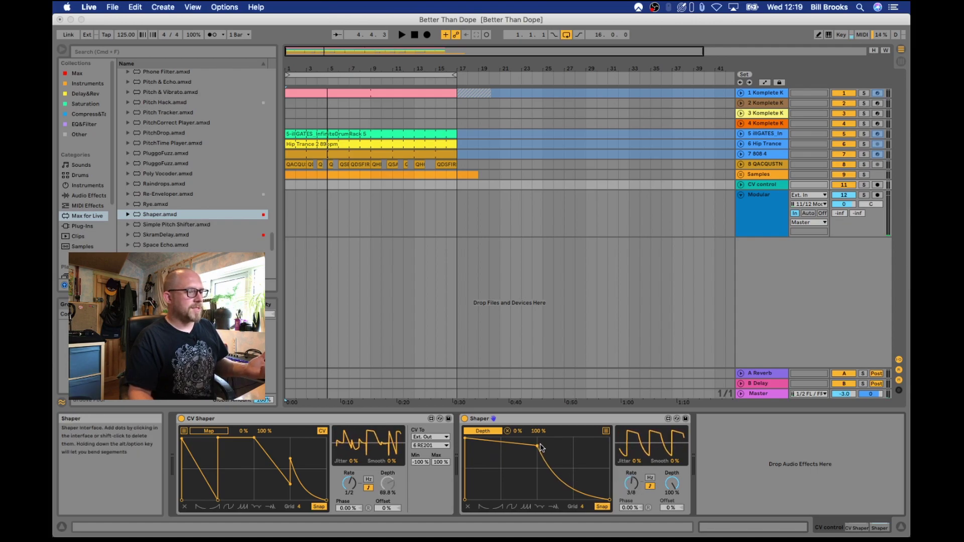
{"action": "left_click_drag", "start_coordinate": [525, 451], "coordinate": [507, 477]}
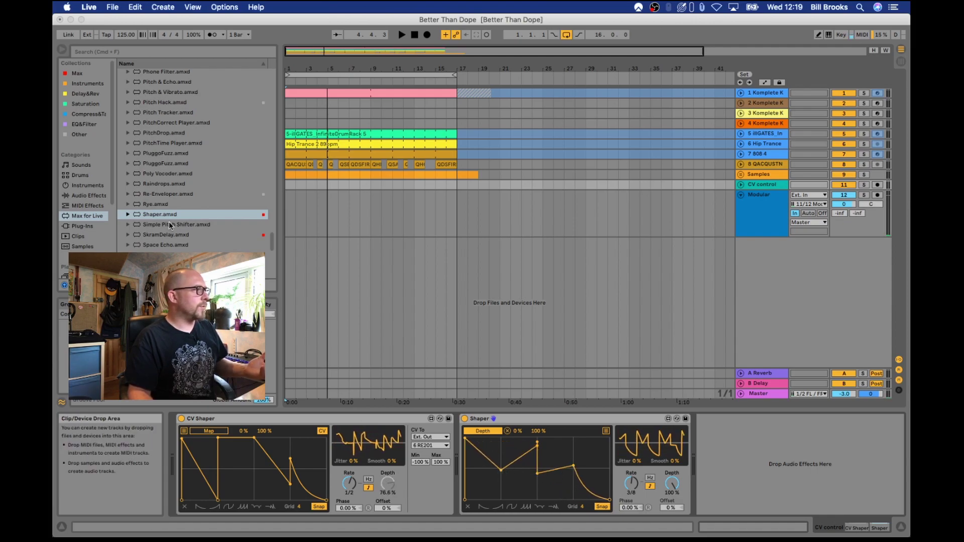
Look over the Max for Live device list, then delete the second Shaper from the CV control track.
{"action": "left_click", "coordinate": [154, 194]}
{"action": "scroll", "coordinate": [154, 196], "scroll_direction": "up", "scroll_amount": 15}
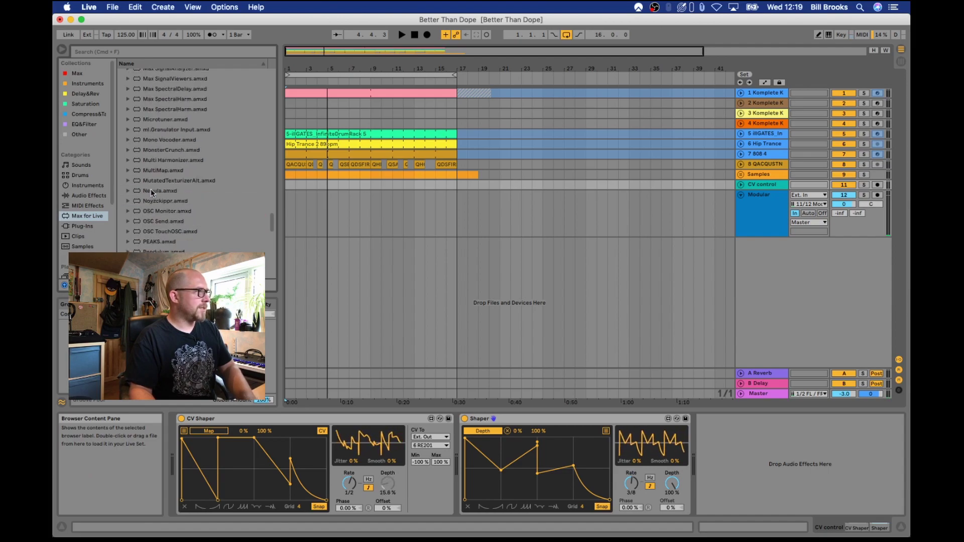
{"action": "scroll", "coordinate": [152, 191], "scroll_direction": "up", "scroll_amount": 10}
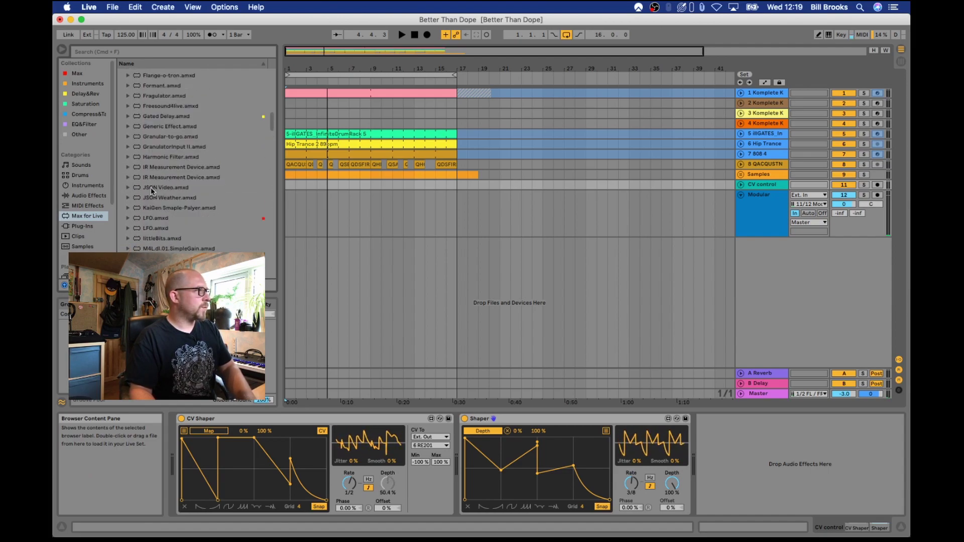
{"action": "left_click", "coordinate": [157, 217]}
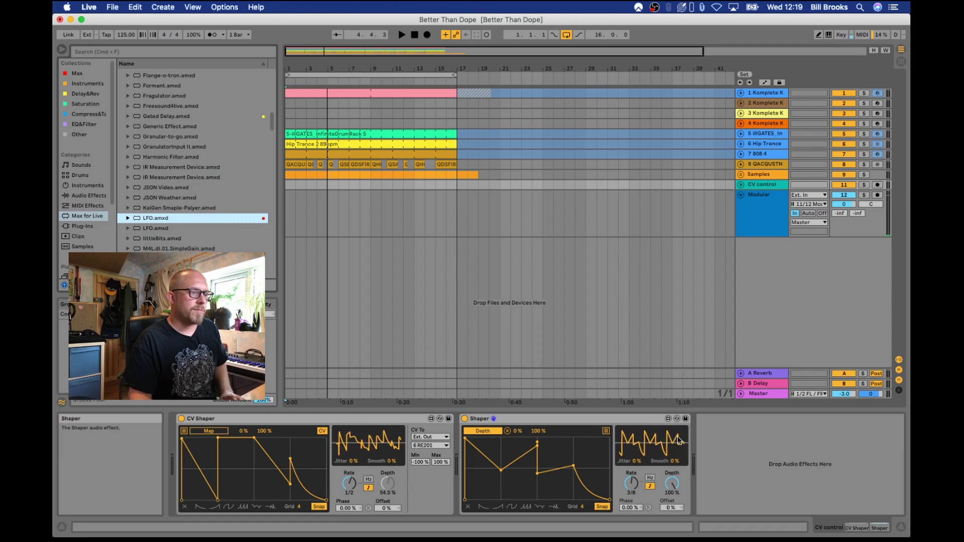
{"action": "left_click", "coordinate": [556, 425]}
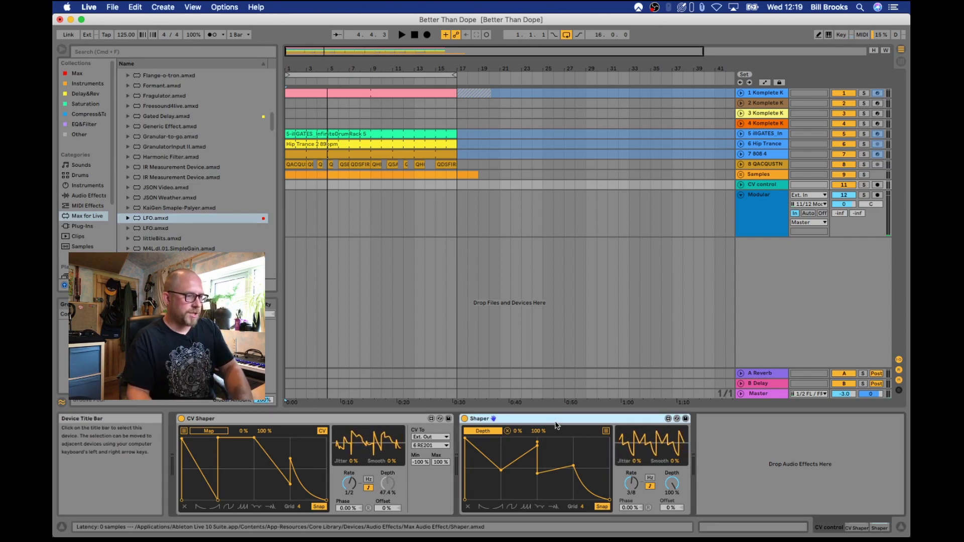
{"action": "key", "text": "Delete"}
Raise CV Shaper's Depth to 100% and show the CV To output channel list.
{"action": "left_click_drag", "start_coordinate": [390, 485], "coordinate": [389, 475]}
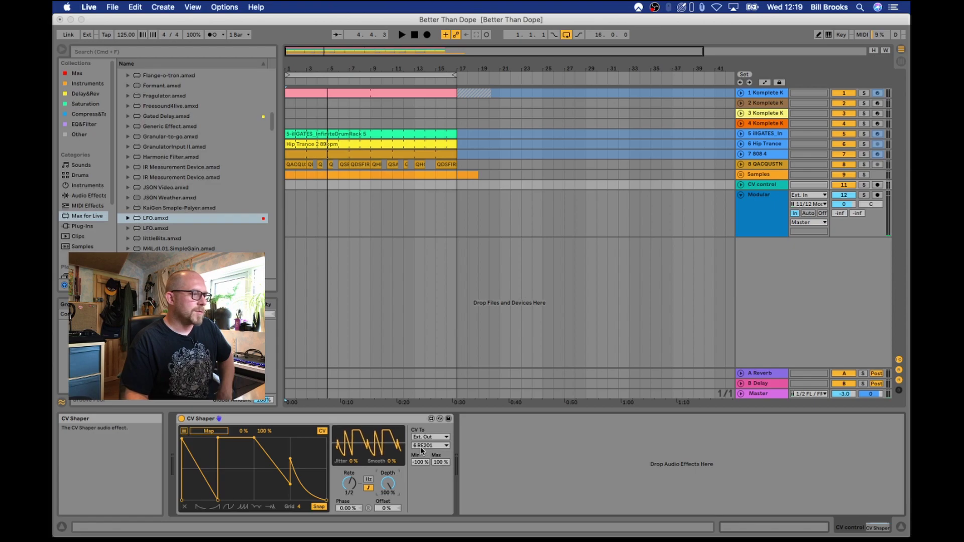
{"action": "left_click", "coordinate": [422, 446]}
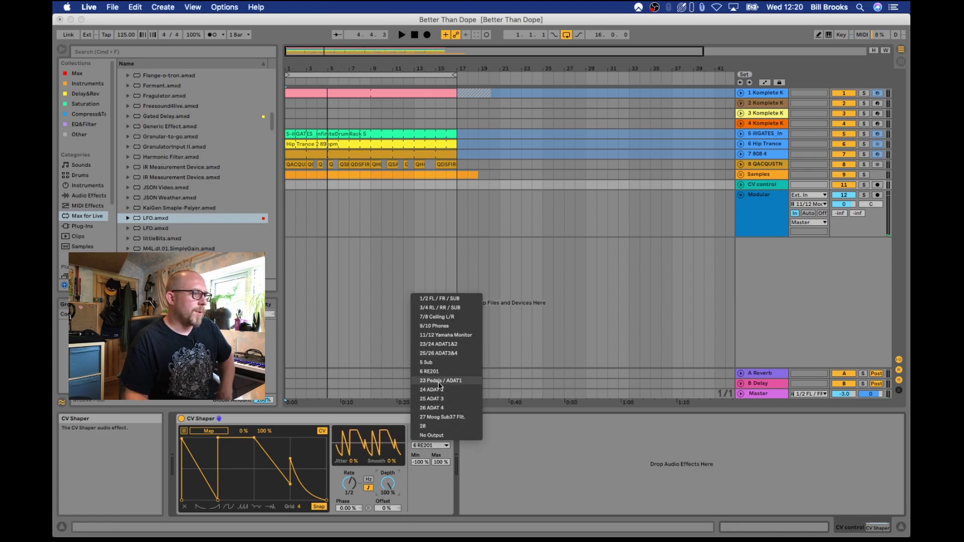
Keep 6 RE201 as the CV Shaper's output channel.
{"action": "left_click", "coordinate": [439, 375]}
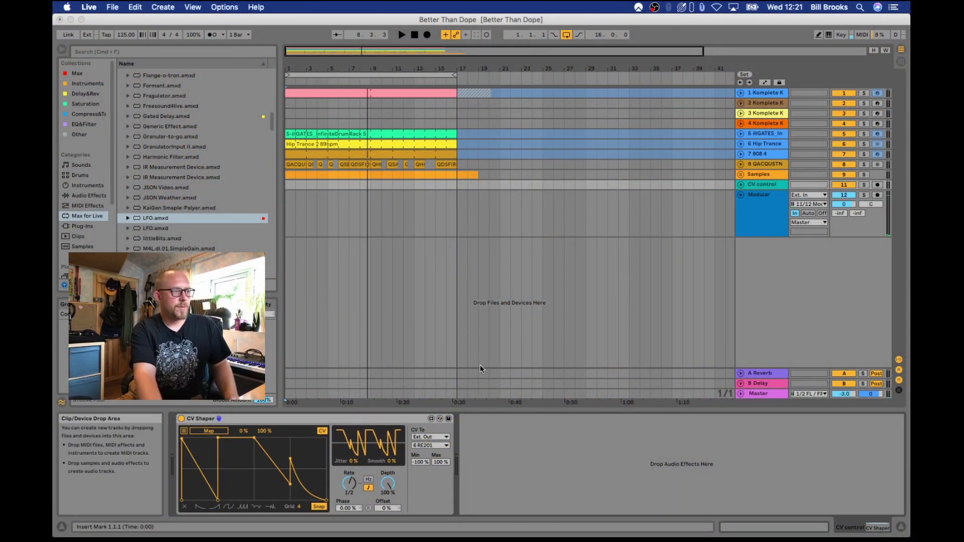
Check the Modular track, reselect the CV control track, and solo the Modular track.
{"action": "left_click", "coordinate": [767, 201]}
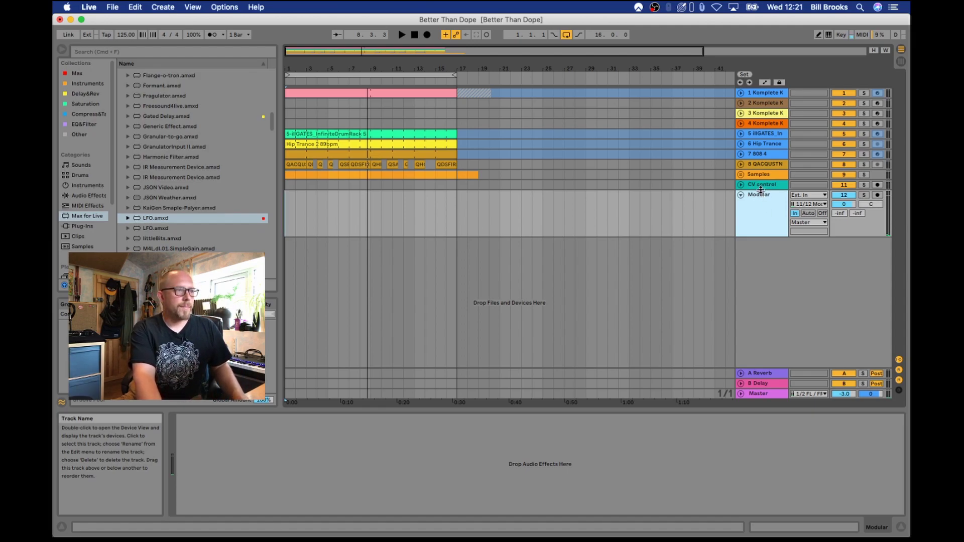
{"action": "left_click", "coordinate": [761, 187]}
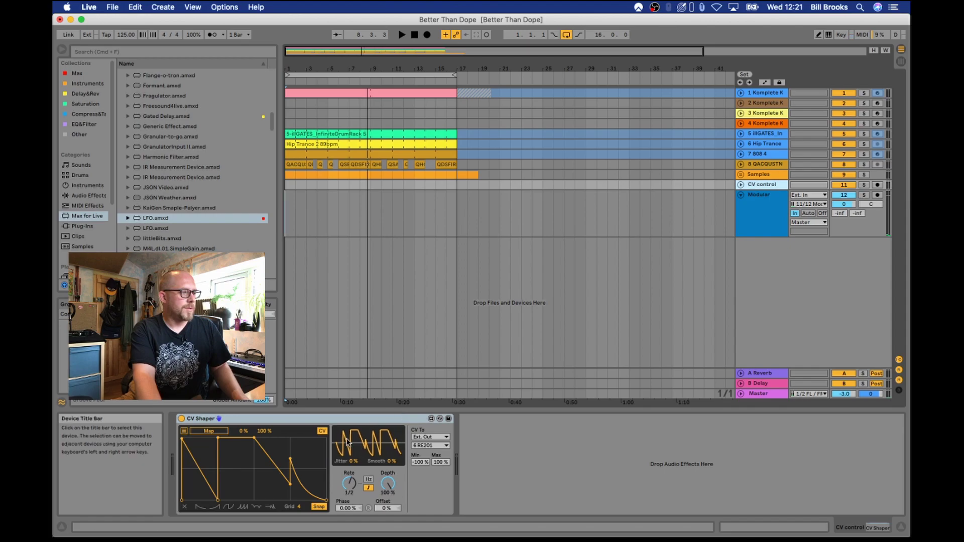
{"action": "left_click", "coordinate": [864, 195]}
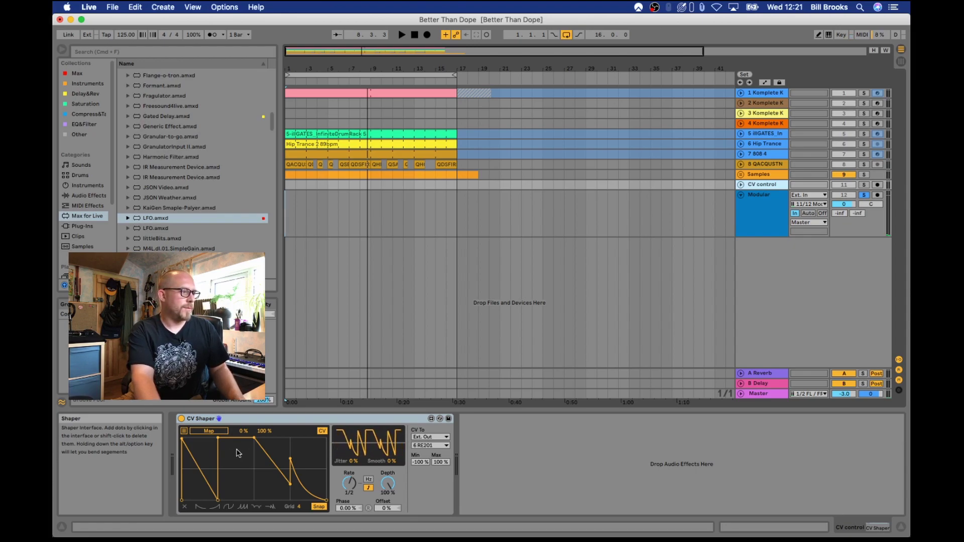
Start playback and redraw the CV Shaper curve by moving, adding and deleting breakpoints.
{"action": "key", "text": "space"}
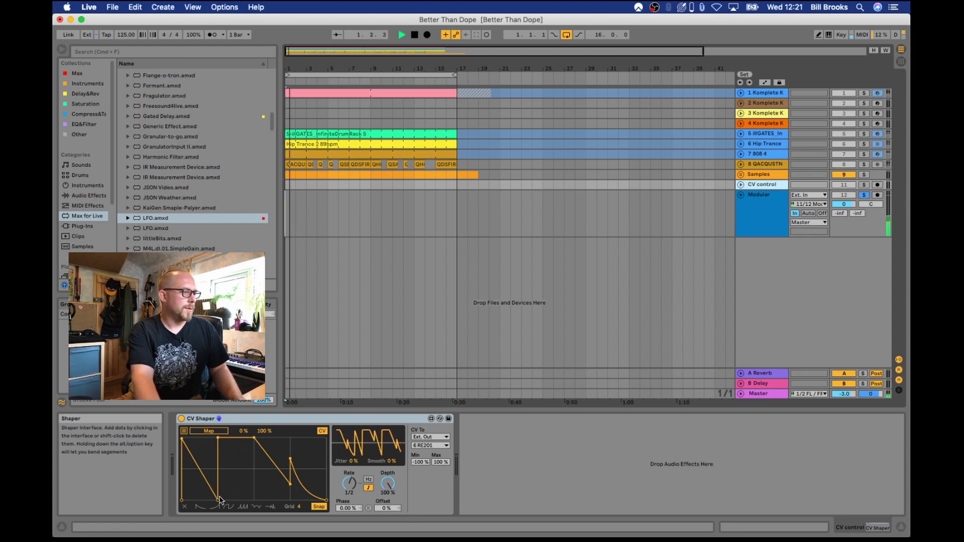
{"action": "mouse_move", "coordinate": [218, 438]}
{"action": "left_mouse_down"}
{"action": "mouse_move", "coordinate": [219, 478]}
{"action": "mouse_move", "coordinate": [218, 438]}
{"action": "left_mouse_up"}
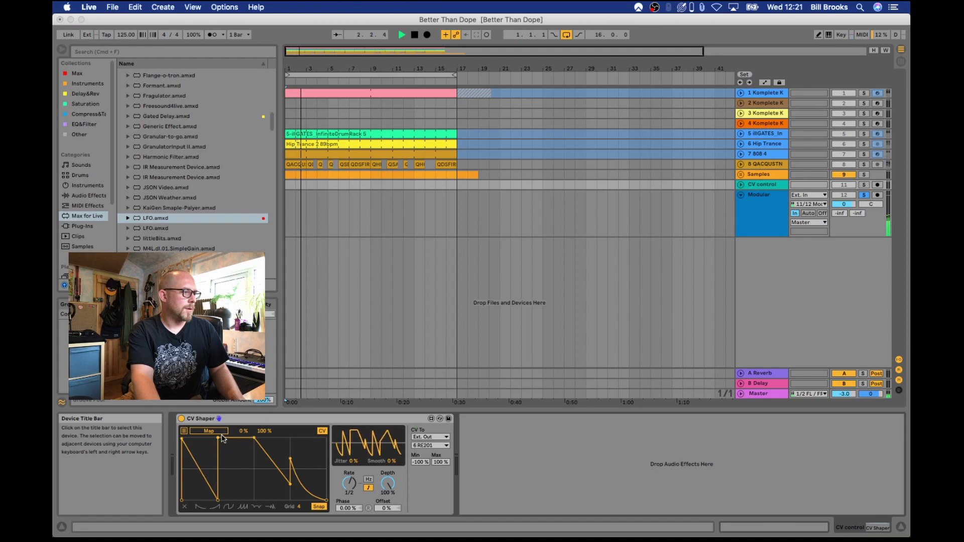
{"action": "left_click_drag", "start_coordinate": [218, 502], "coordinate": [218, 438]}
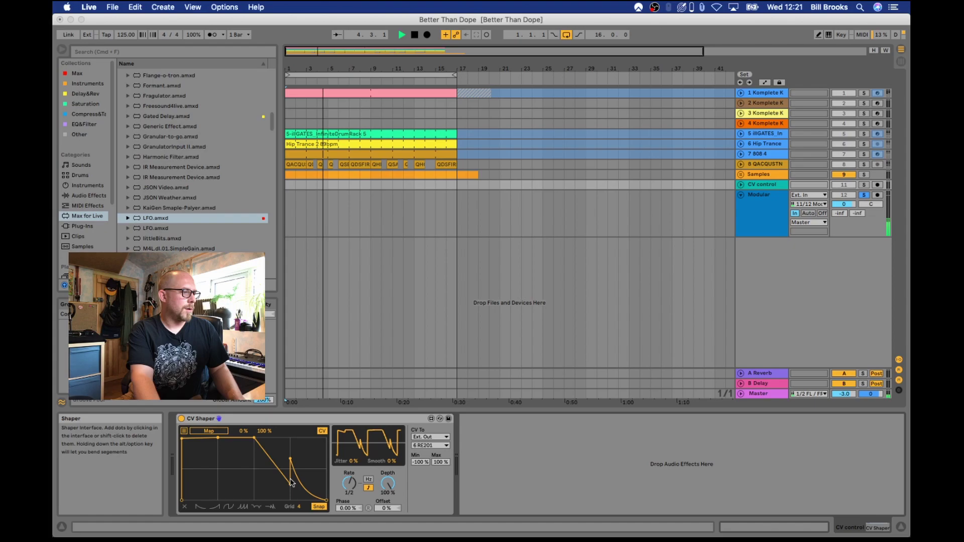
{"action": "left_click_drag", "start_coordinate": [293, 490], "coordinate": [270, 502]}
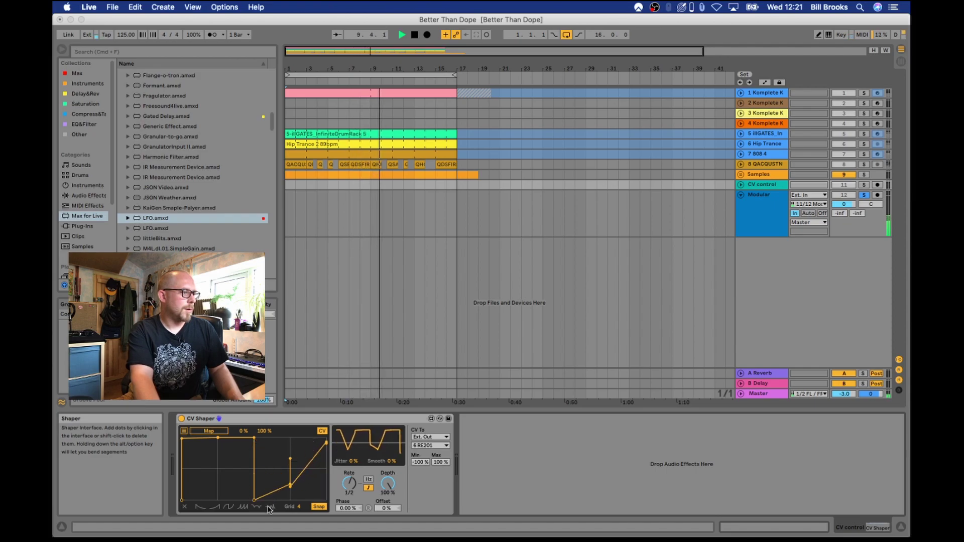
{"action": "left_click", "coordinate": [291, 459], "text": "shift"}
{"action": "left_click", "coordinate": [290, 483]}
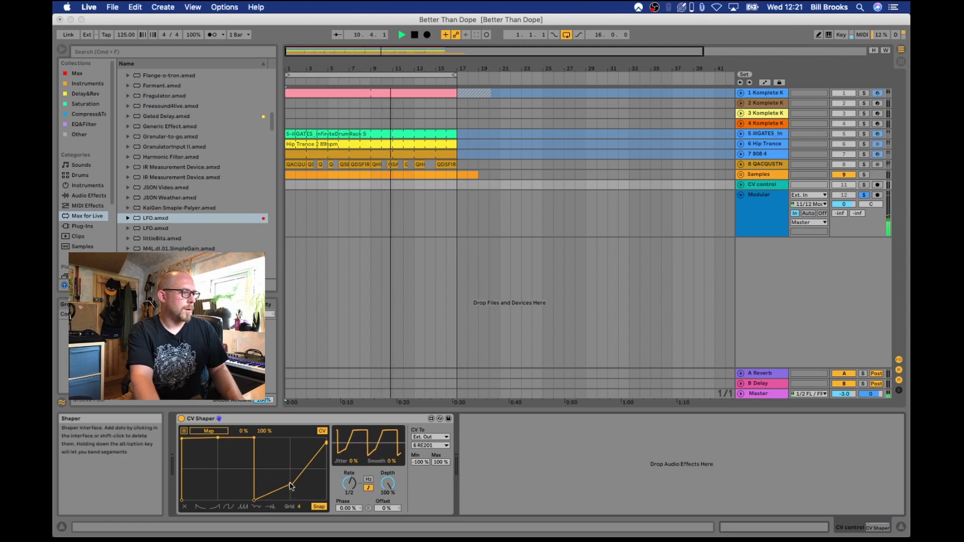
{"action": "left_click_drag", "start_coordinate": [261, 447], "coordinate": [218, 453]}
Try the exponential and straight-line shapes with added points, then load the decaying Preset 6.
{"action": "left_click", "coordinate": [200, 506]}
{"action": "left_click", "coordinate": [252, 498]}
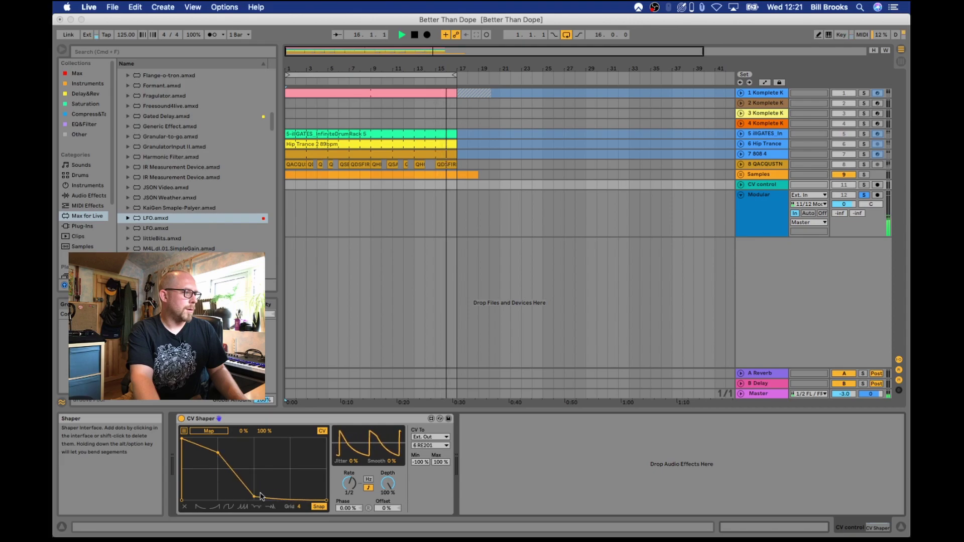
{"action": "left_click_drag", "start_coordinate": [290, 499], "coordinate": [297, 444]}
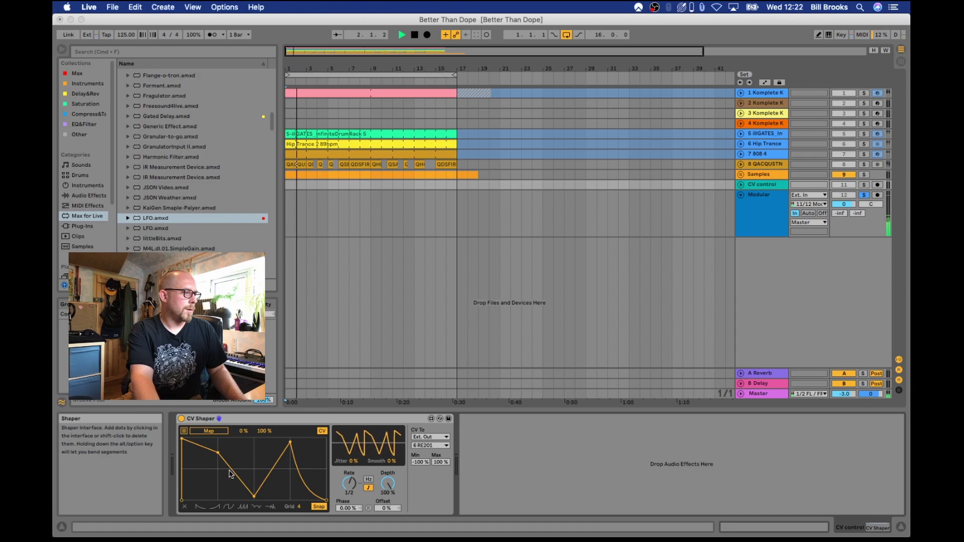
{"action": "mouse_move", "coordinate": [248, 485]}
{"action": "left_mouse_down"}
{"action": "mouse_move", "coordinate": [219, 491]}
{"action": "mouse_move", "coordinate": [255, 470]}
{"action": "mouse_move", "coordinate": [253, 450]}
{"action": "mouse_move", "coordinate": [254, 482]}
{"action": "left_mouse_up"}
{"action": "left_click", "coordinate": [260, 507]}
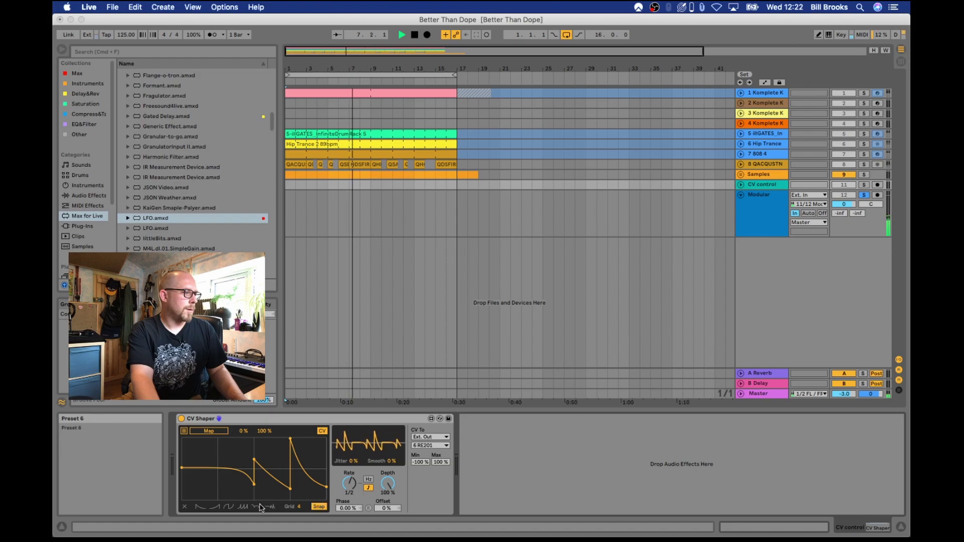
Audition CV Shaper presets 3 and 4, then settle on the two-dip Preset 6.
{"action": "left_click", "coordinate": [230, 507]}
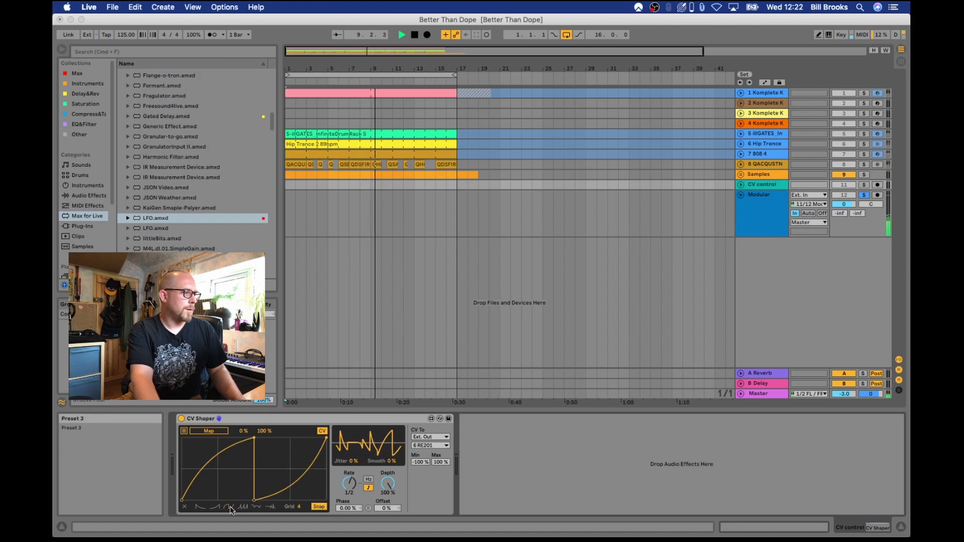
{"action": "left_click", "coordinate": [243, 507]}
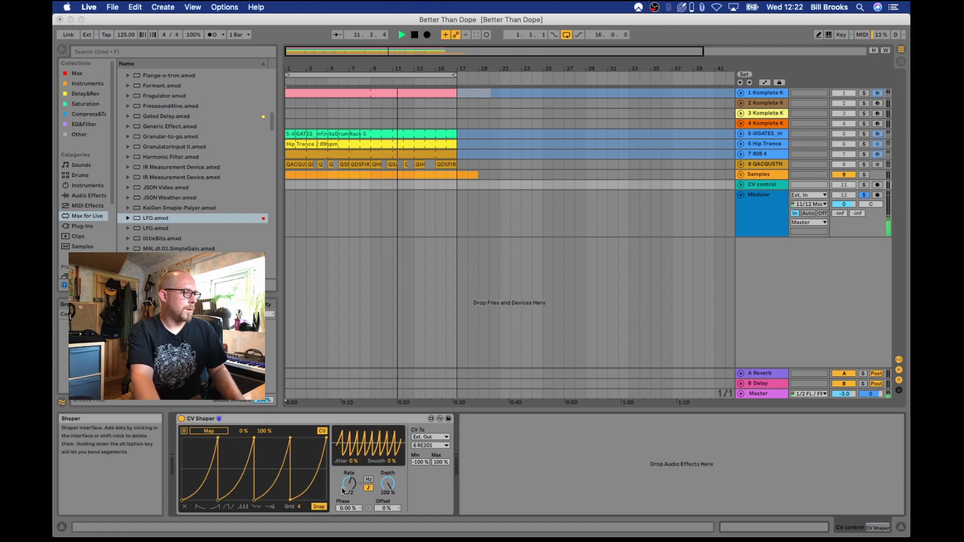
{"action": "left_click", "coordinate": [271, 507]}
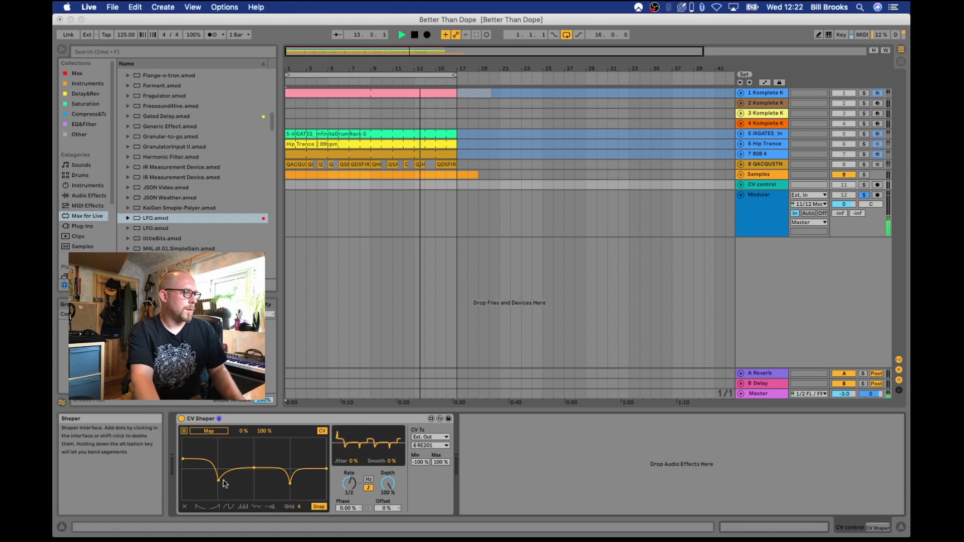
Deepen both dips, add a raised peak on the ramp, and adjust the Depth.
{"action": "left_click_drag", "start_coordinate": [219, 485], "coordinate": [218, 494]}
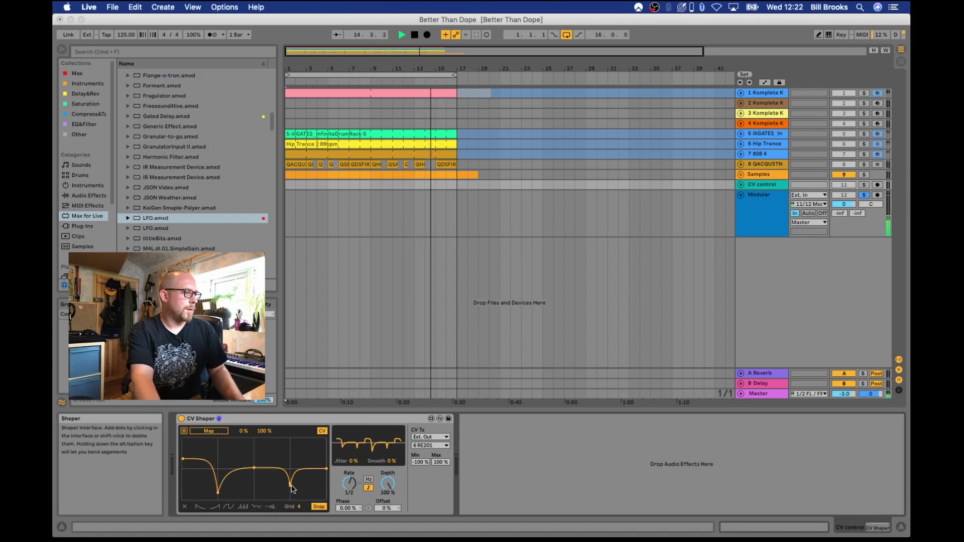
{"action": "left_click_drag", "start_coordinate": [290, 484], "coordinate": [293, 495]}
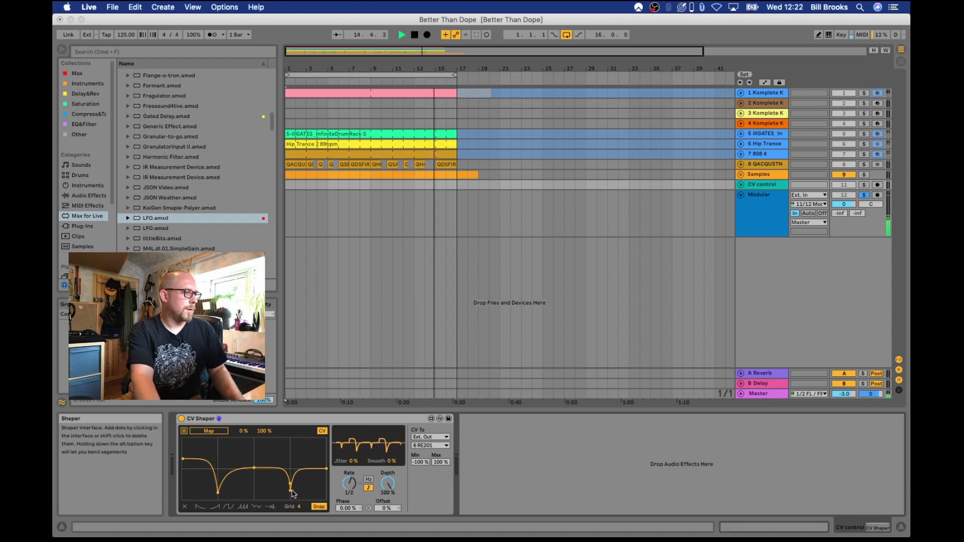
{"action": "left_click", "coordinate": [269, 451]}
{"action": "left_click_drag", "start_coordinate": [269, 451], "coordinate": [270, 445]}
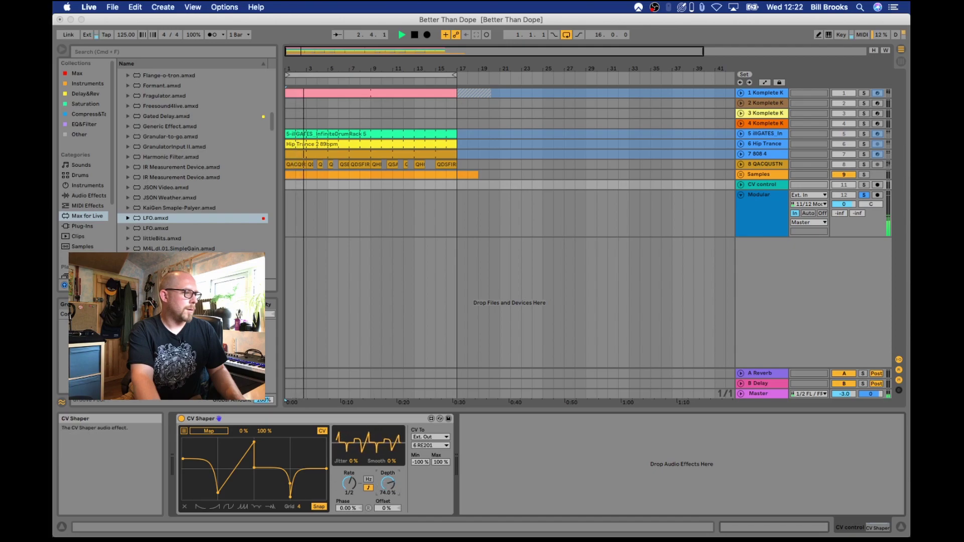
{"action": "left_click_drag", "start_coordinate": [388, 484], "coordinate": [400, 506]}
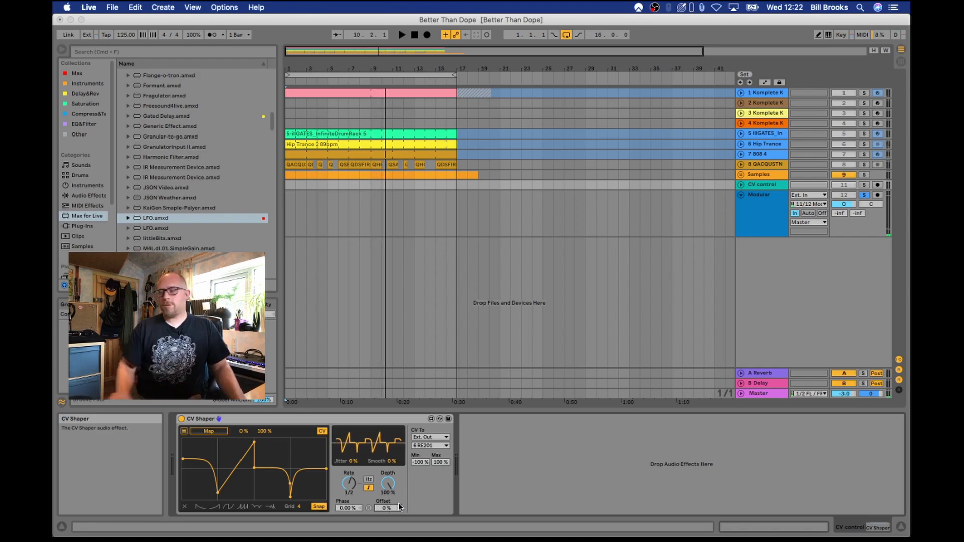